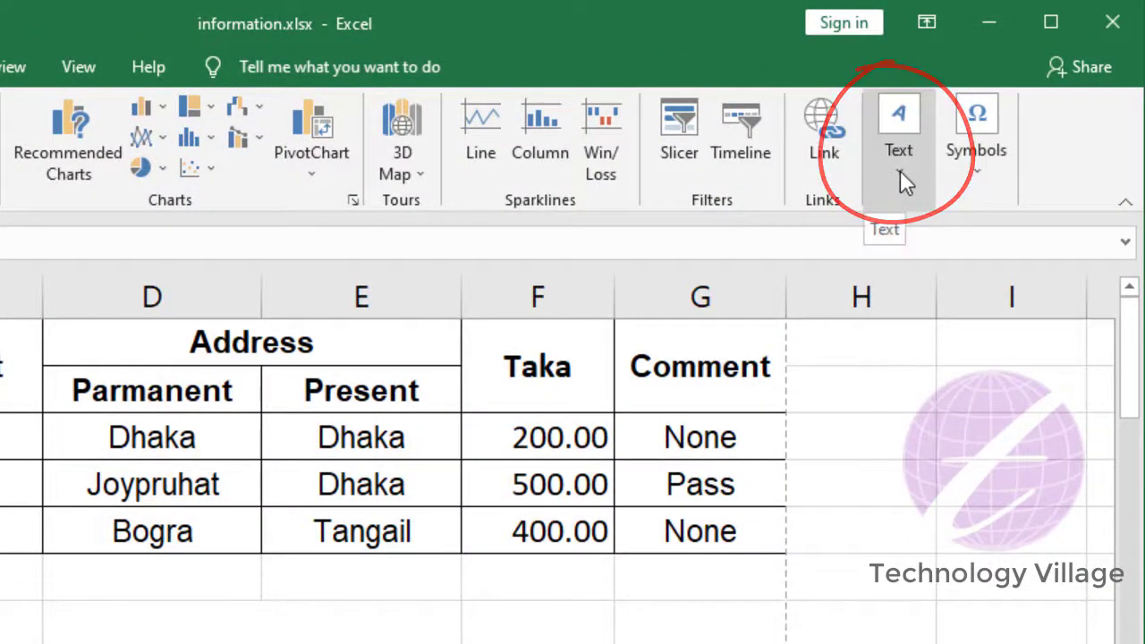
Open the Info sheet's page header for editing, ending in its centre section
click(900, 170)
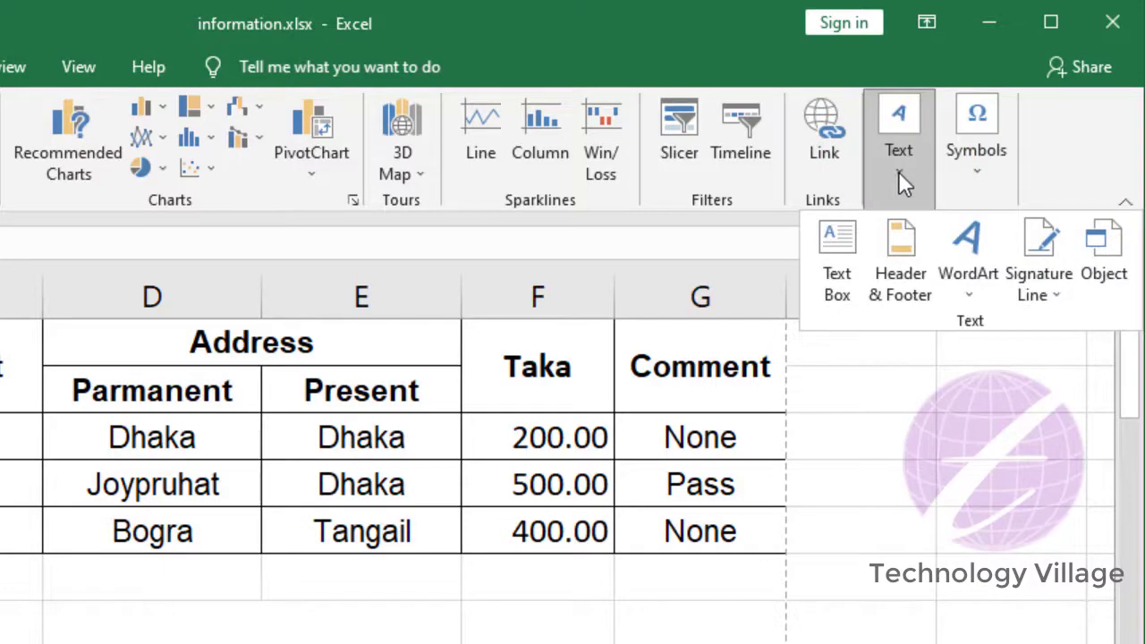
click(903, 247)
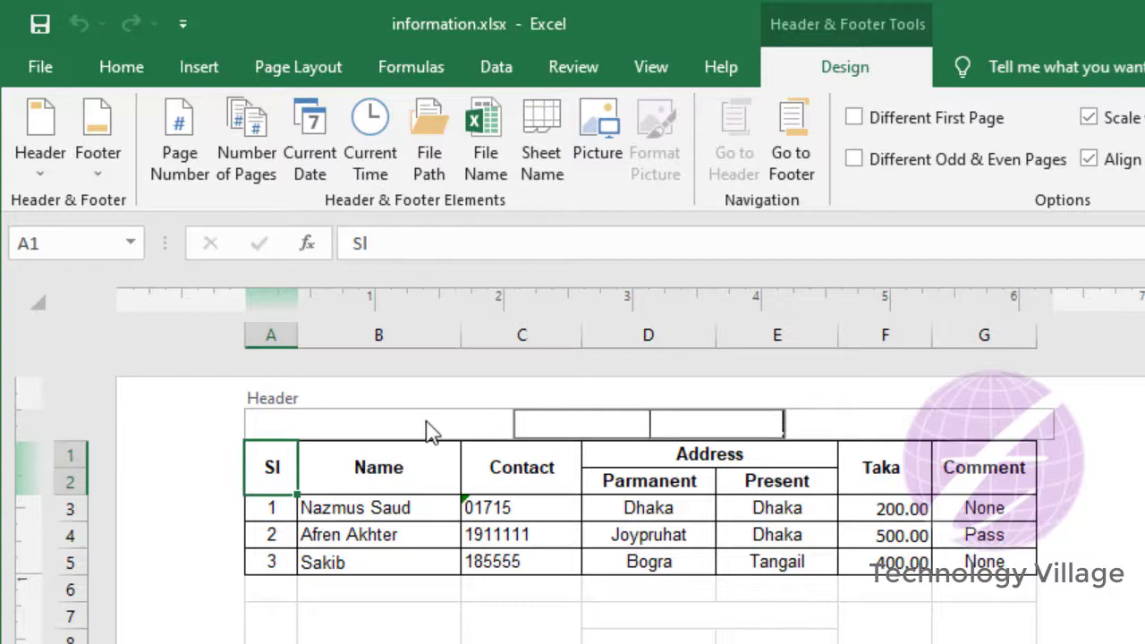
click(386, 425)
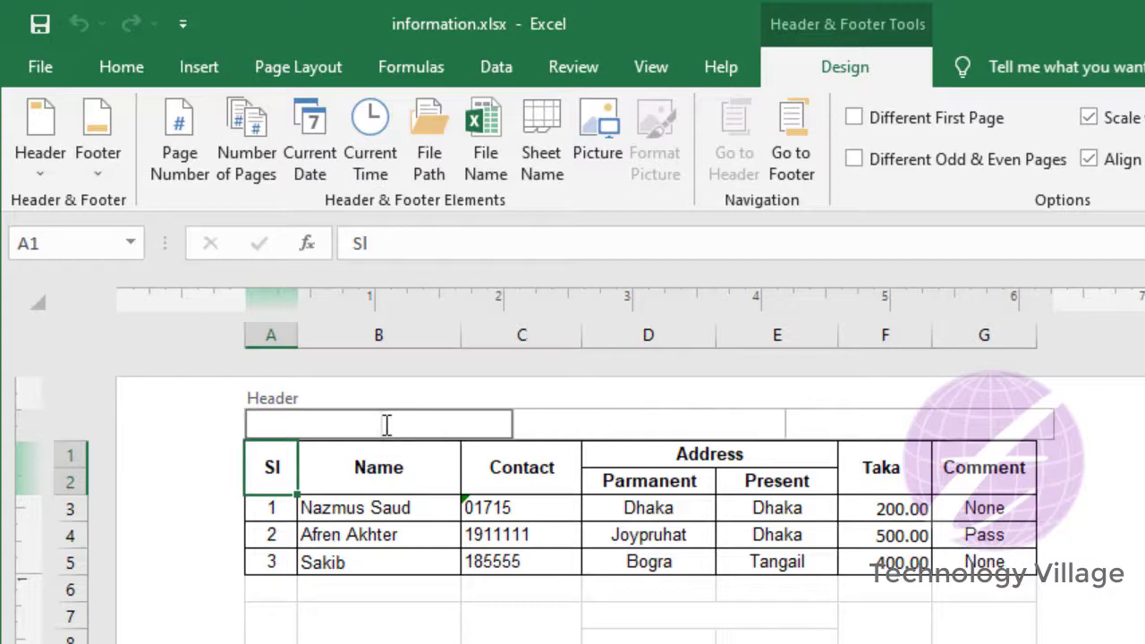
click(926, 426)
click(661, 427)
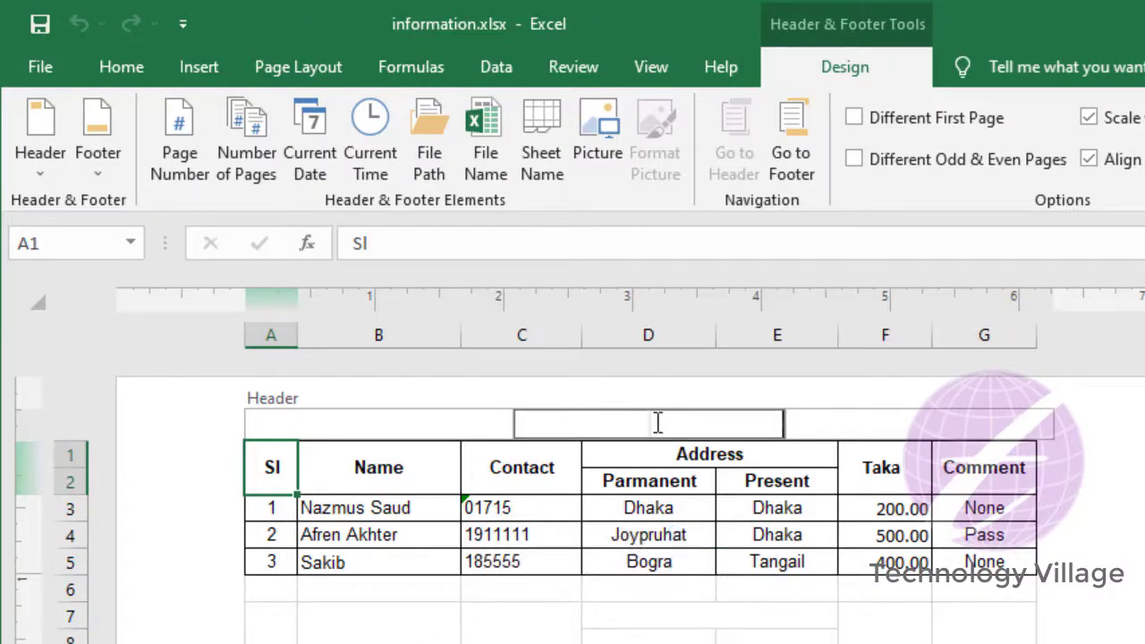
Insert a page number in the centre header, preview it showing 1, then delete the &[Page] code
click(174, 159)
click(720, 641)
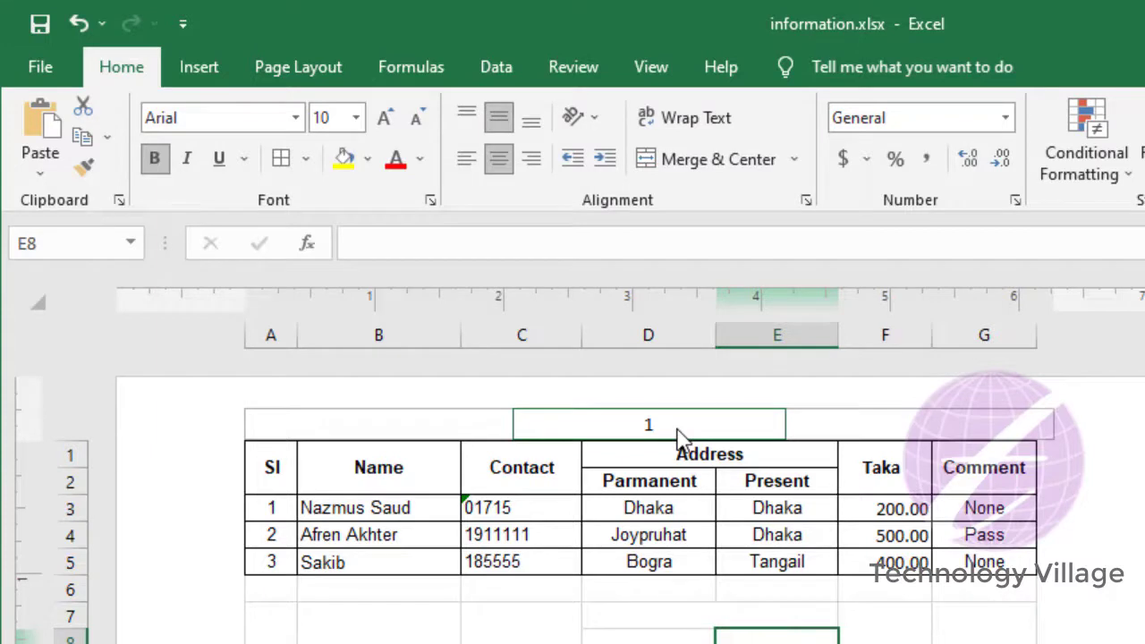
click(685, 431)
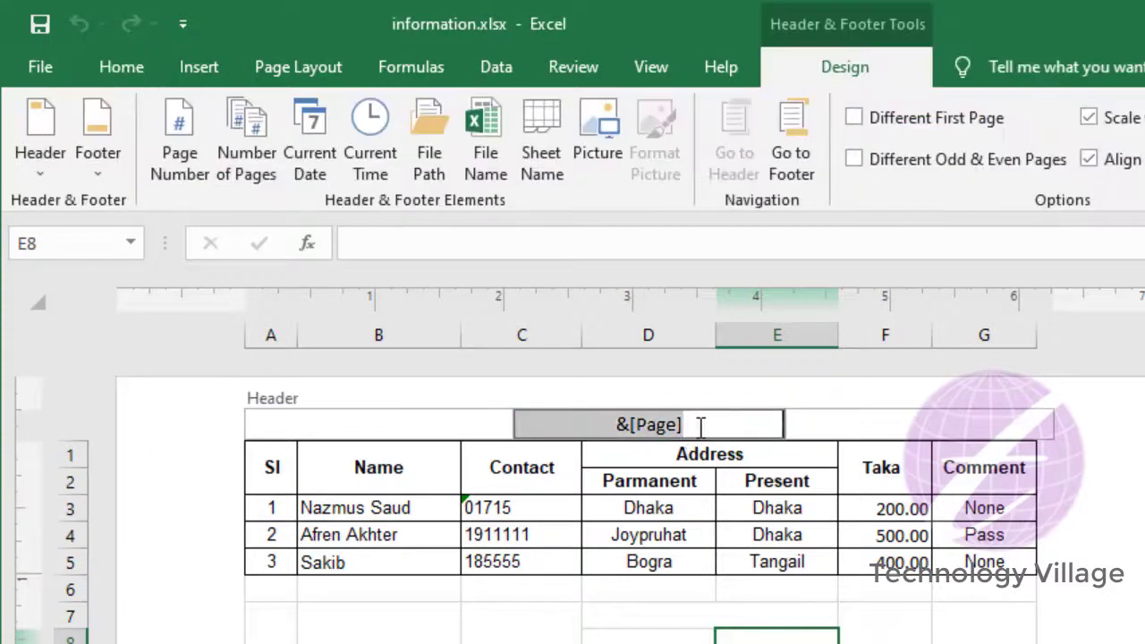
click(706, 426)
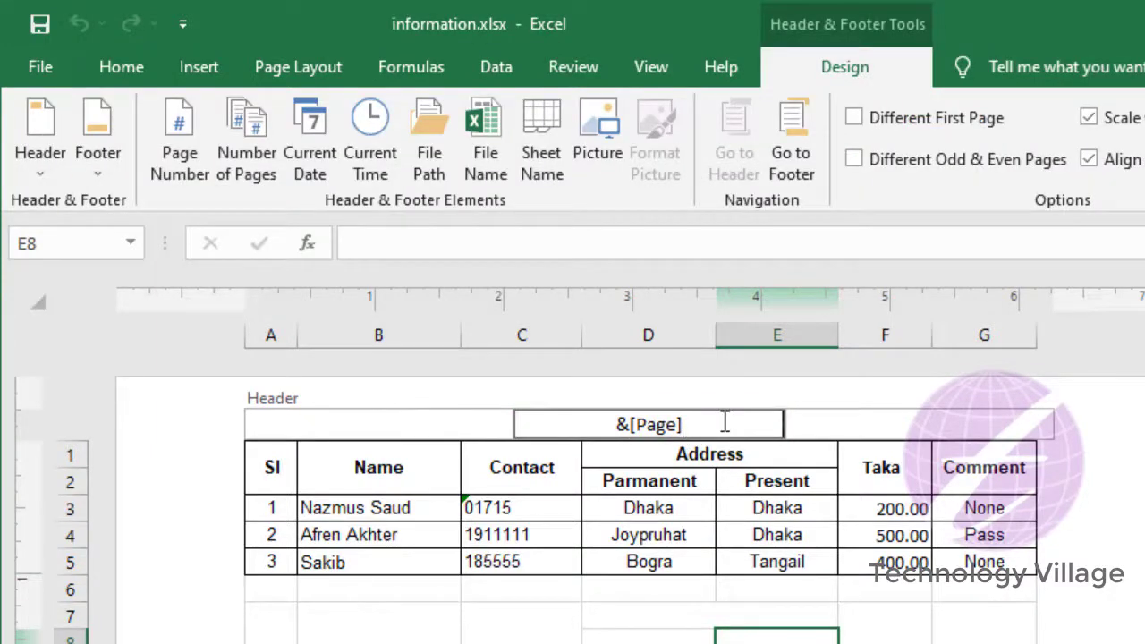
key(BackSpace)
key(BackSpace)
key(BackSpace)
key(BackSpace)
key(BackSpace)
key(BackSpace)
key(BackSpace)
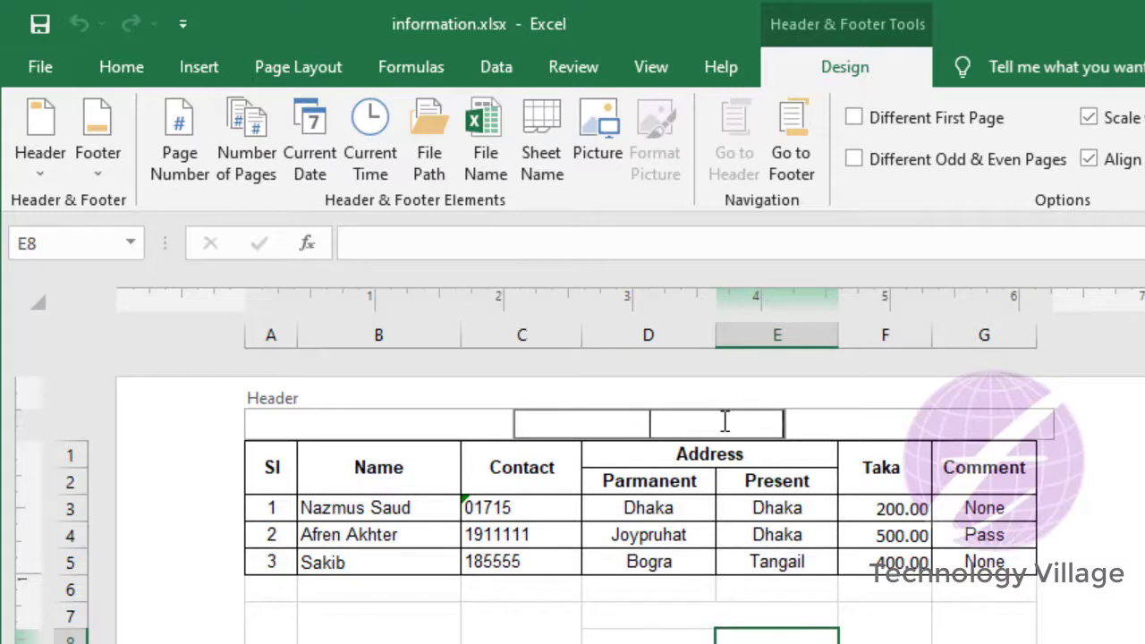
click(695, 594)
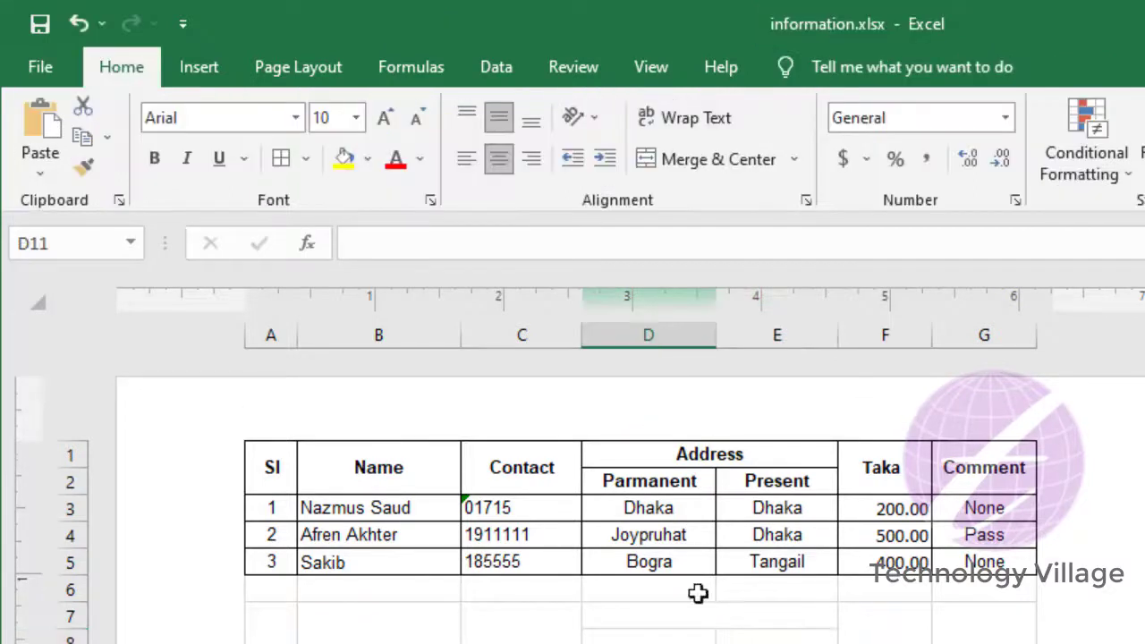
click(671, 425)
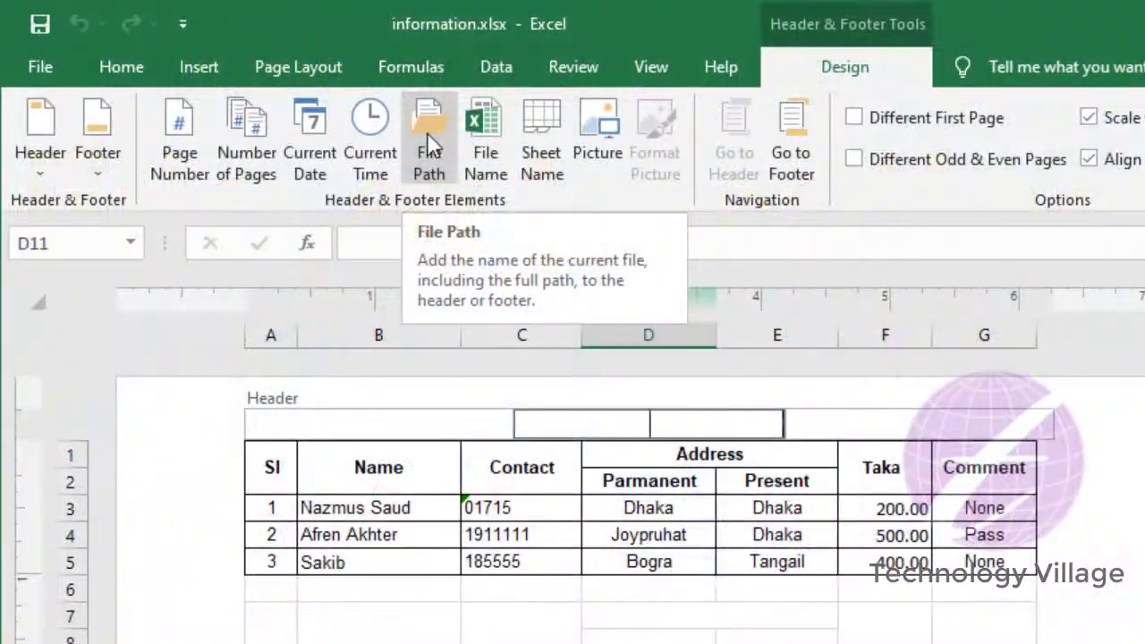
Insert the workbook's full file path in the centre header, preview it, then erase &[Path]&[File]
click(427, 133)
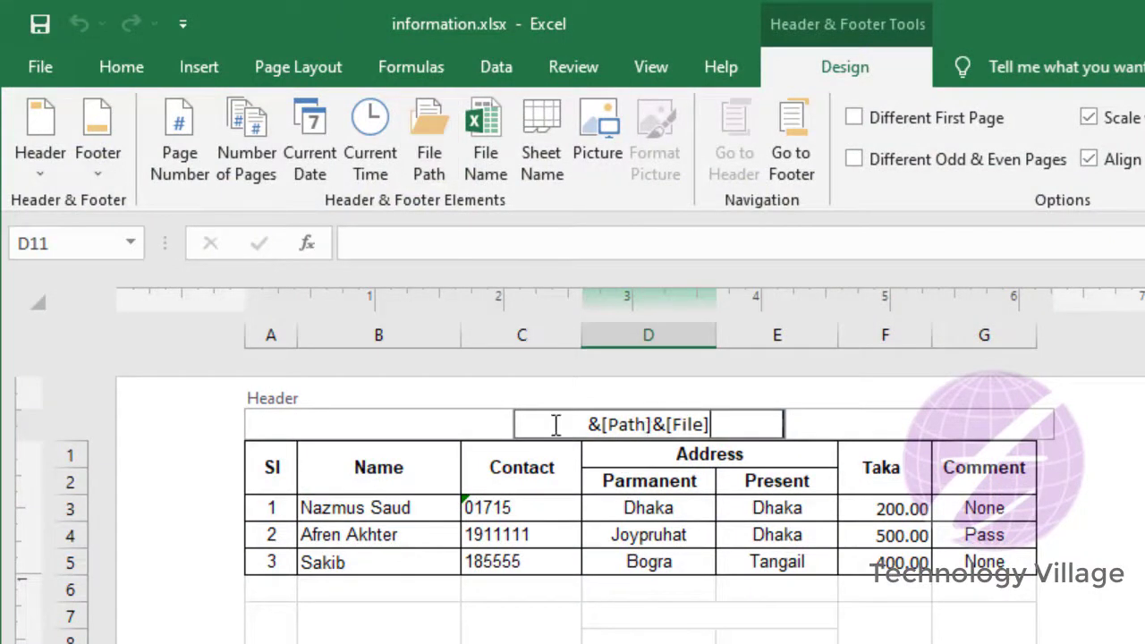
click(379, 358)
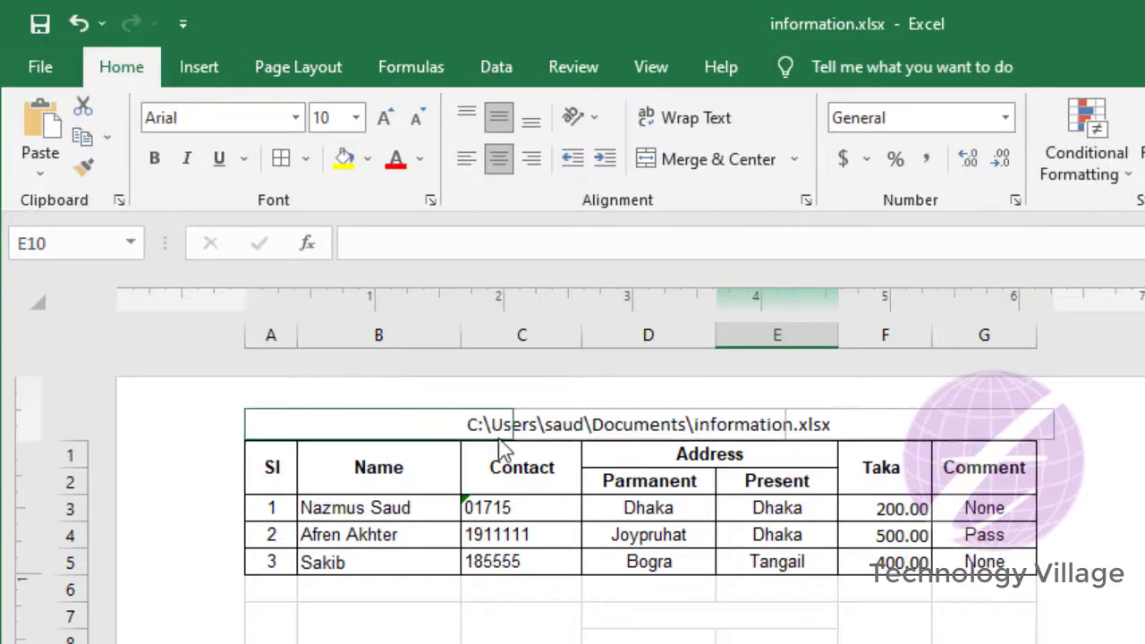
click(701, 432)
key(BackSpace)
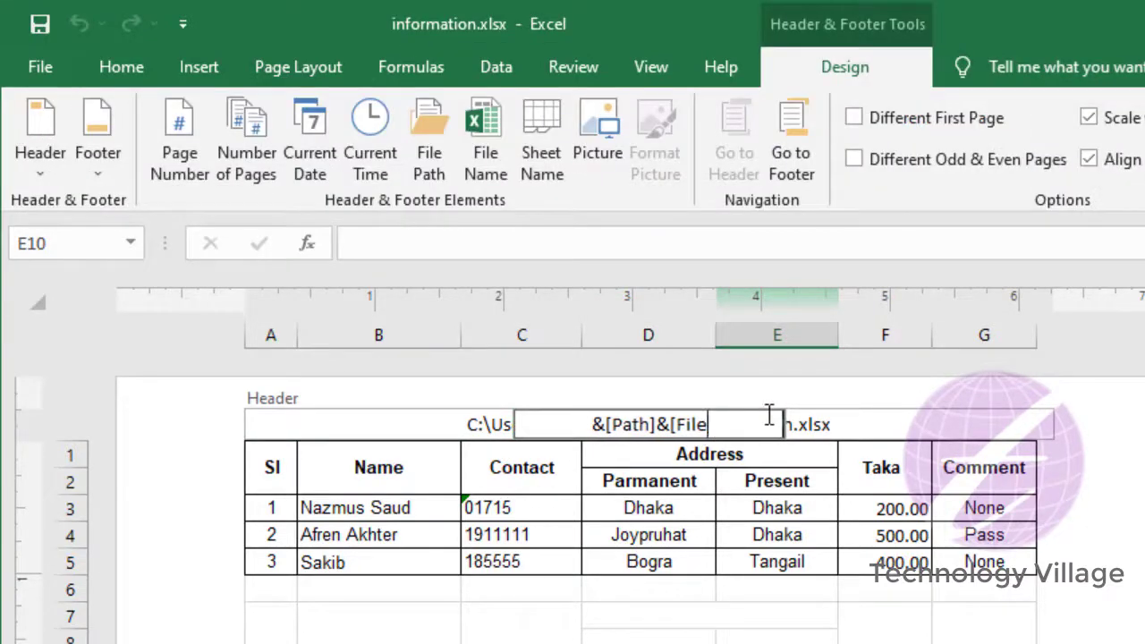
key(BackSpace)
key(BackSpace)
key(BackSpace)
key(BackSpace)
key(BackSpace)
key(BackSpace)
key(BackSpace)
key(BackSpace)
key(BackSpace)
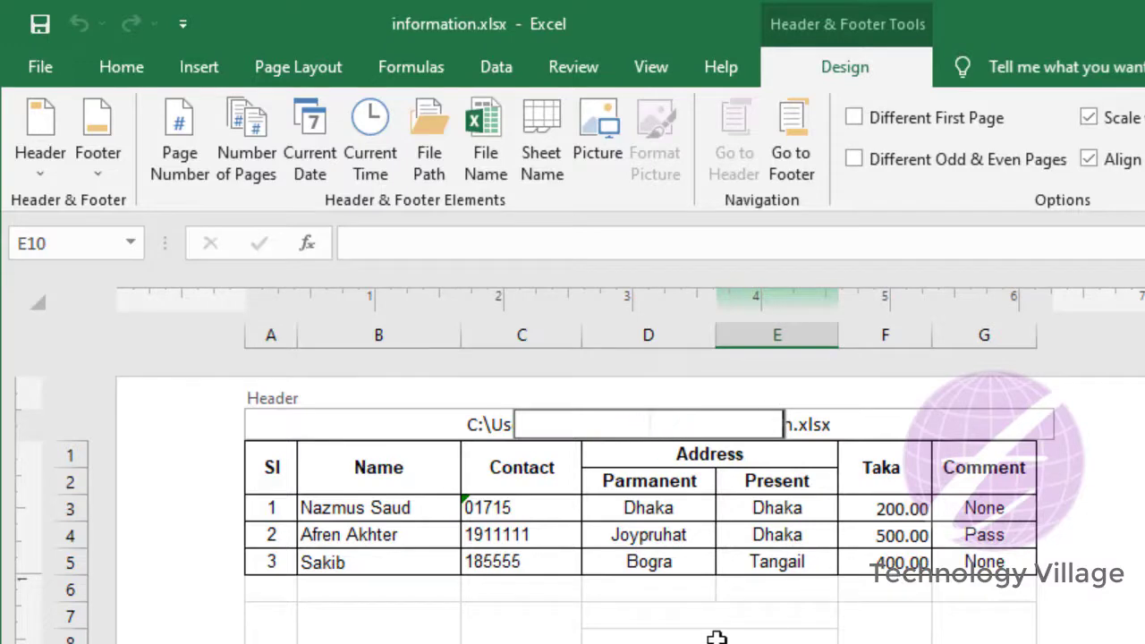
click(677, 636)
click(643, 428)
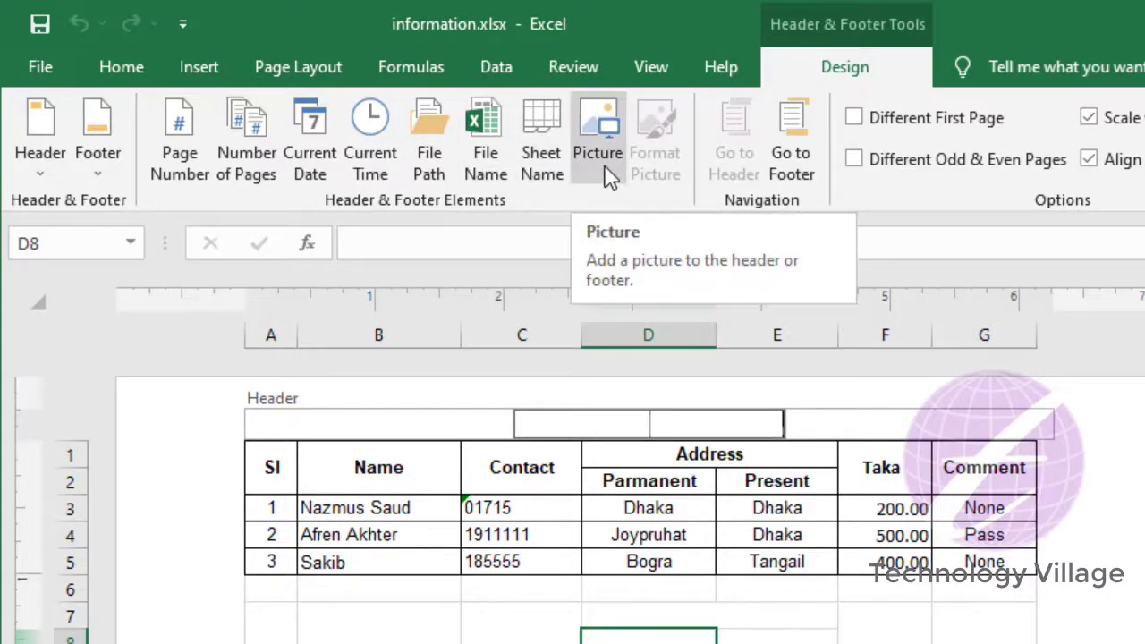
click(784, 154)
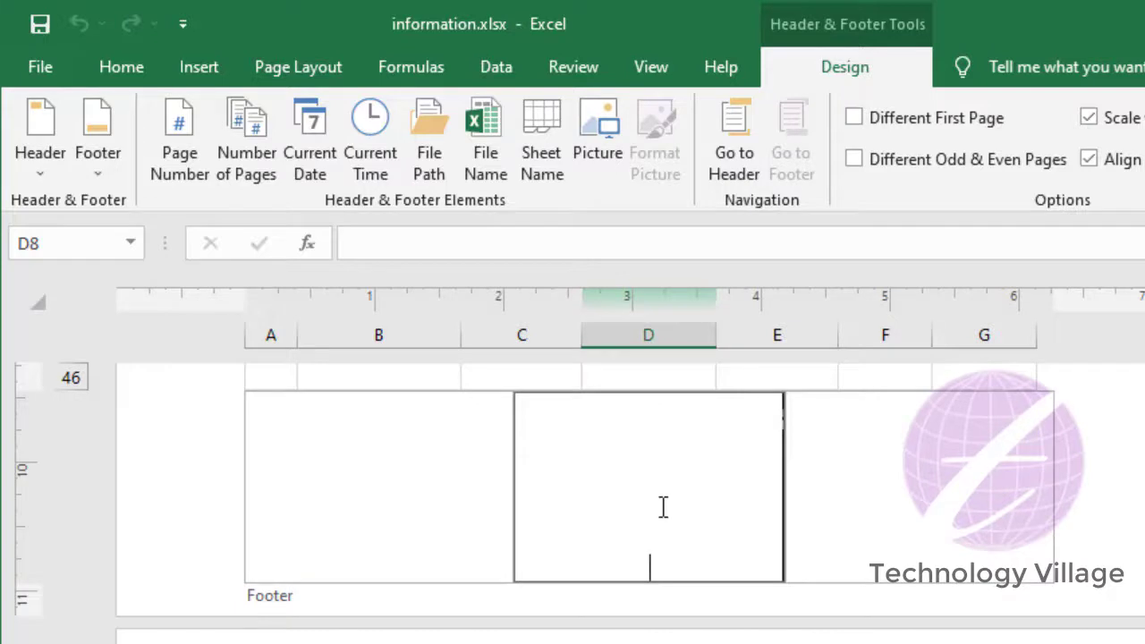
click(731, 166)
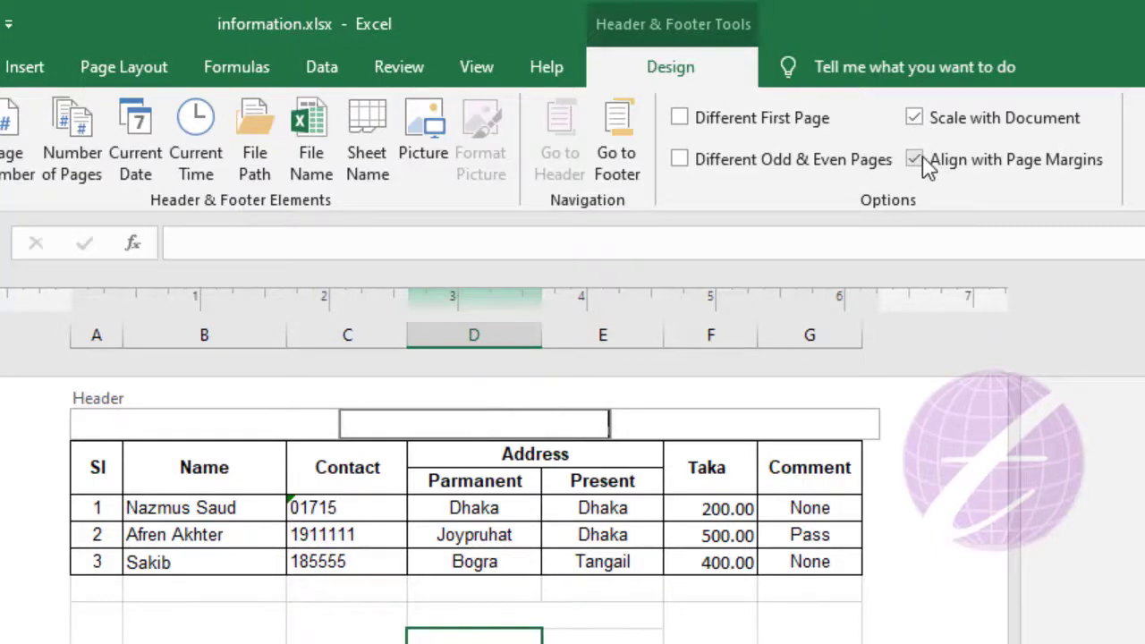
Browse the Header and Footer preset lists without choosing any, then return to the table
click(40, 165)
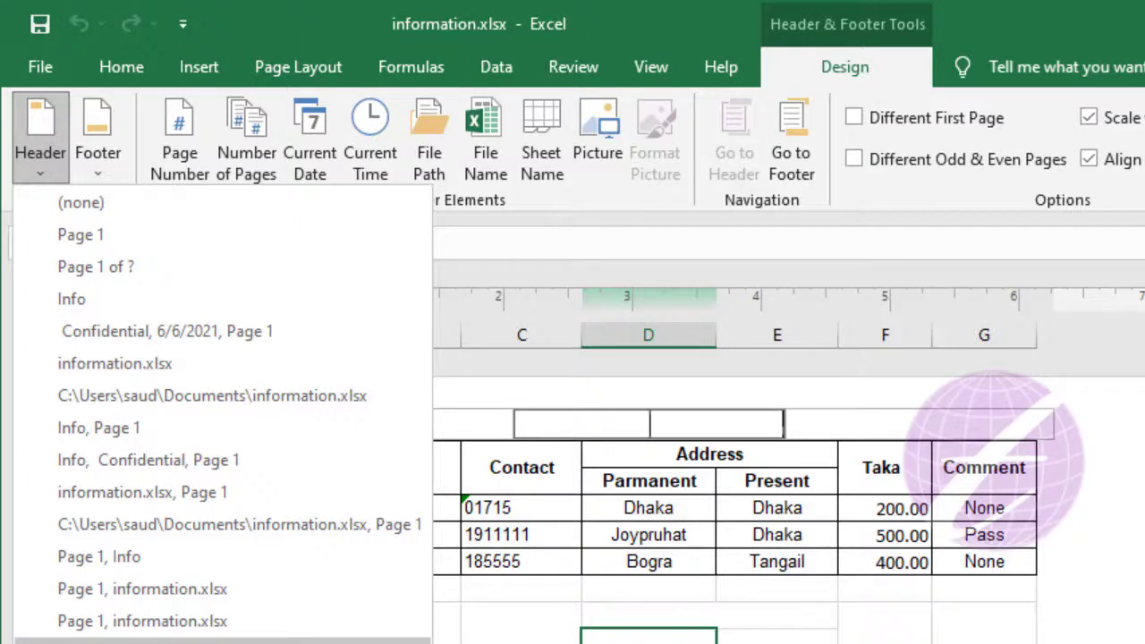
click(657, 643)
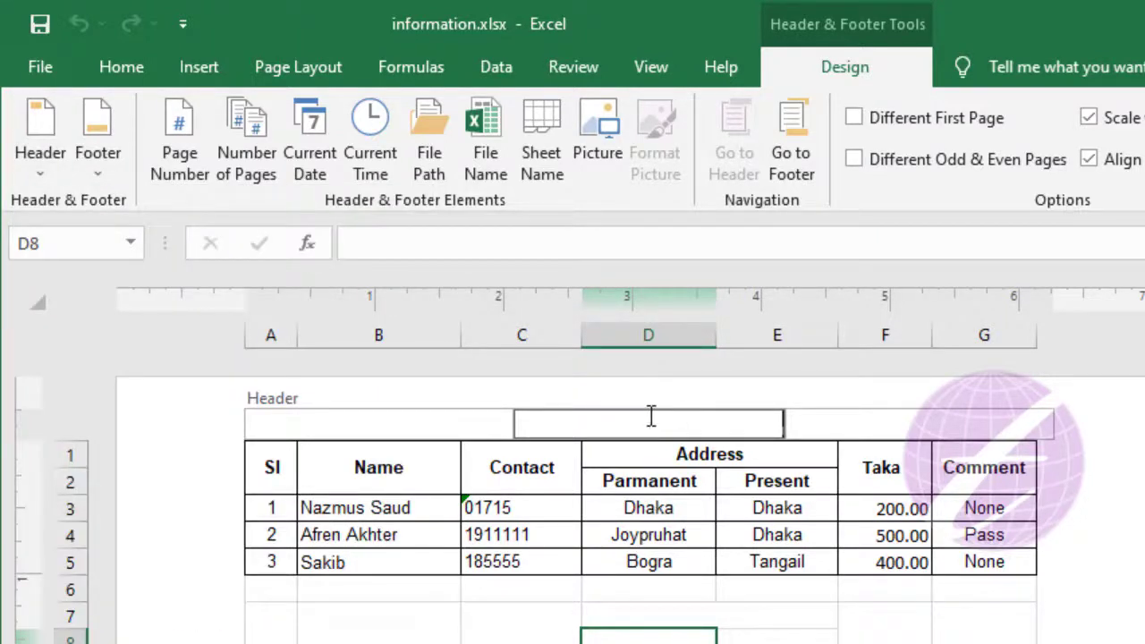
click(792, 166)
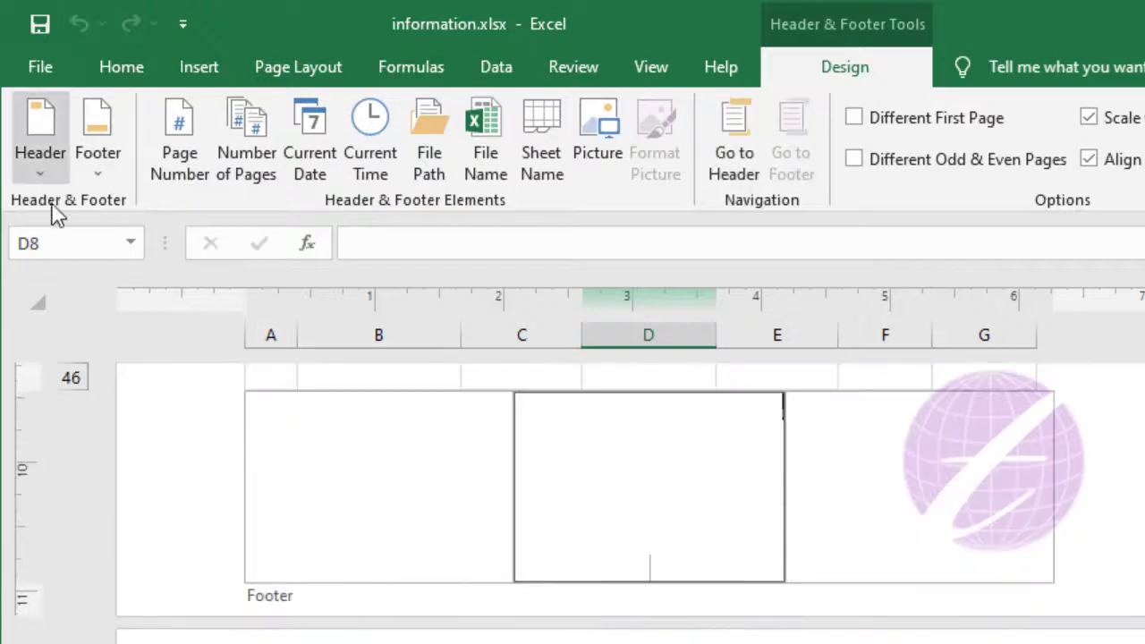
click(98, 171)
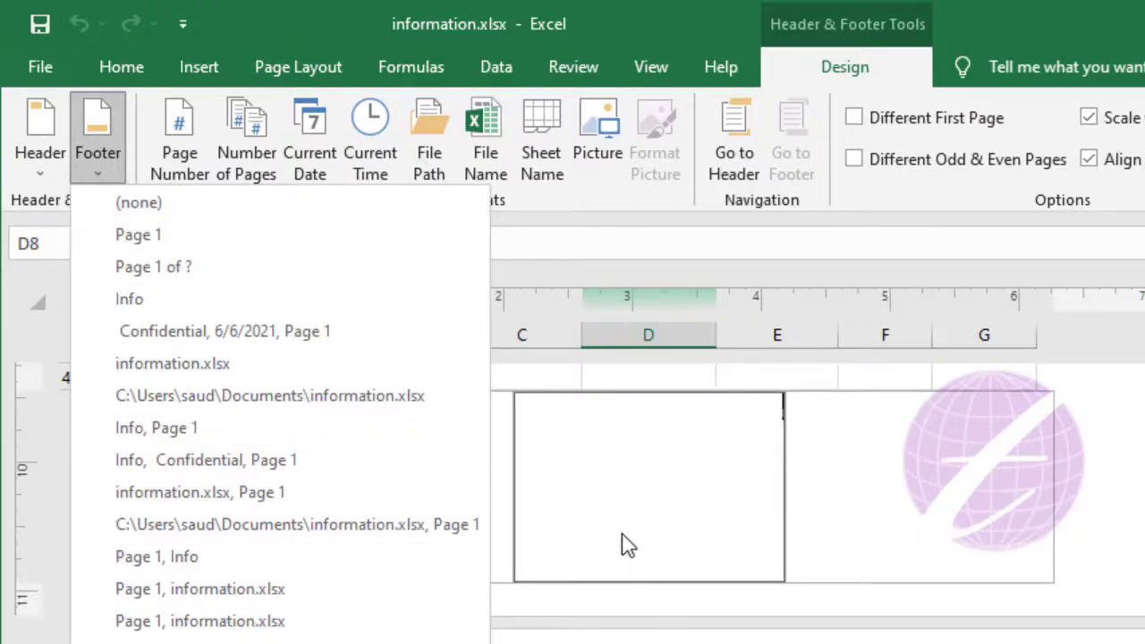
click(682, 536)
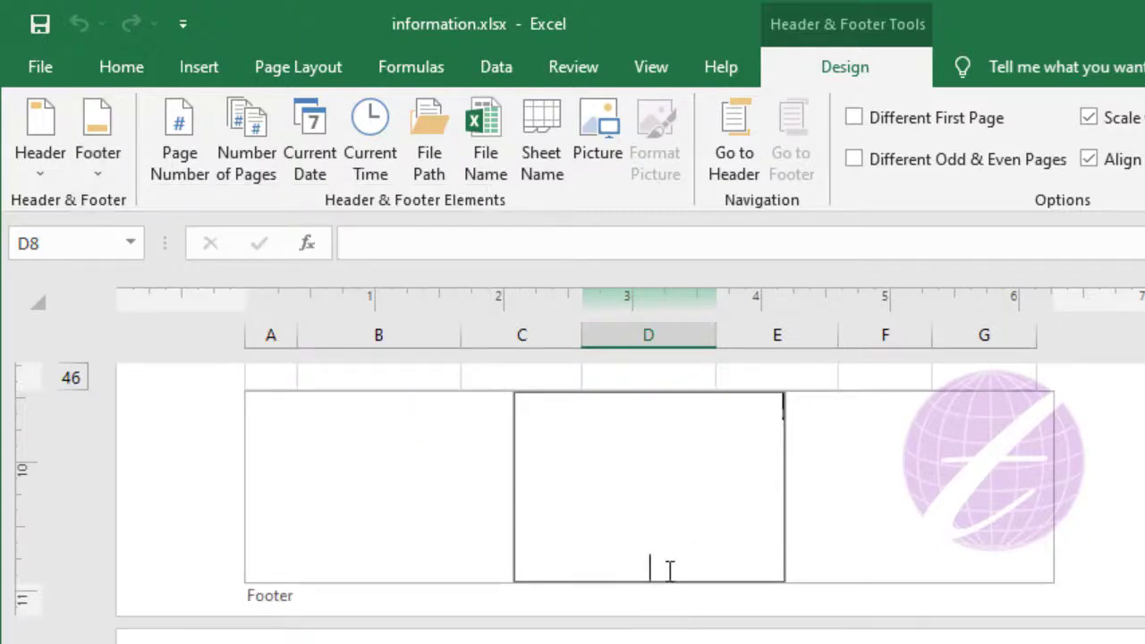
click(602, 376)
scroll(697, 580, up, 8)
scroll(697, 575, up, 7)
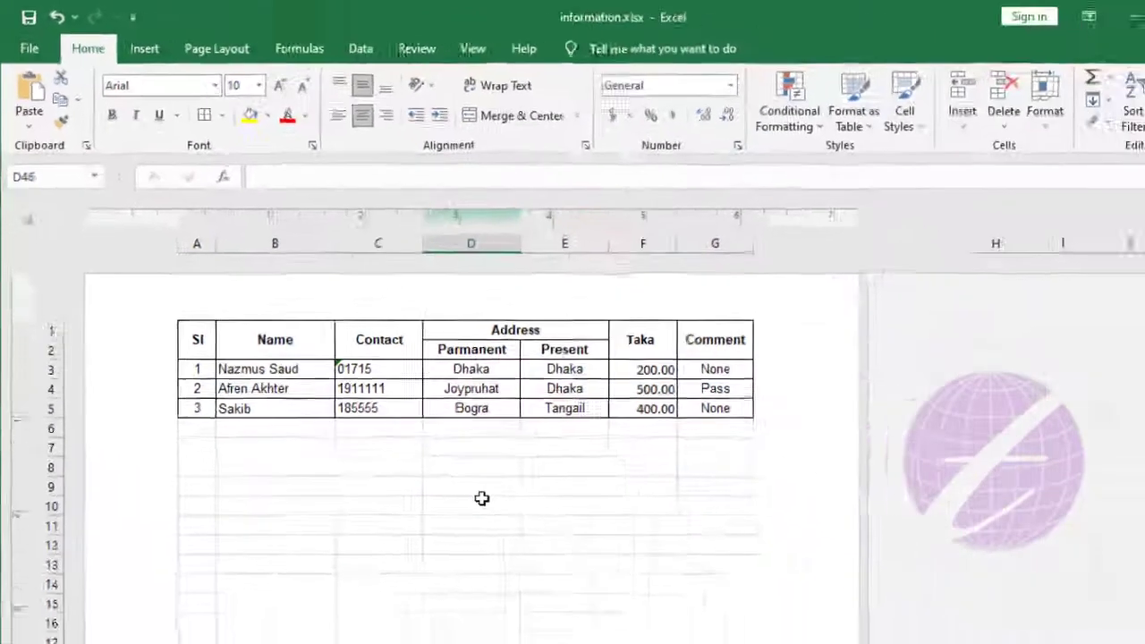
Select cell D10 and switch the Info sheet from page layout to Normal view
click(439, 455)
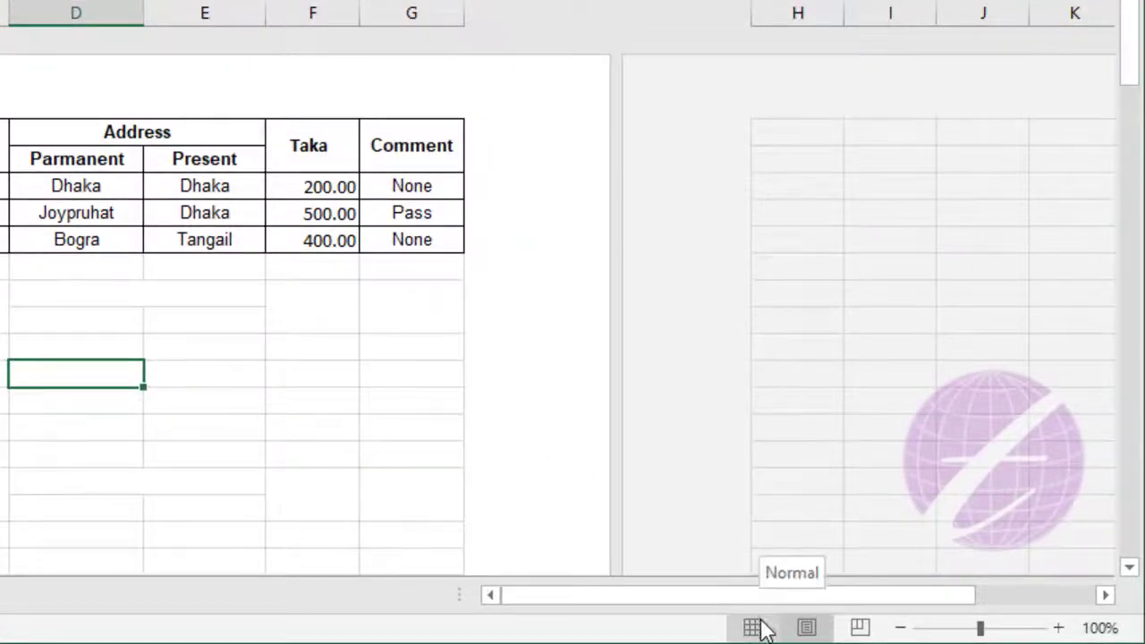
click(762, 629)
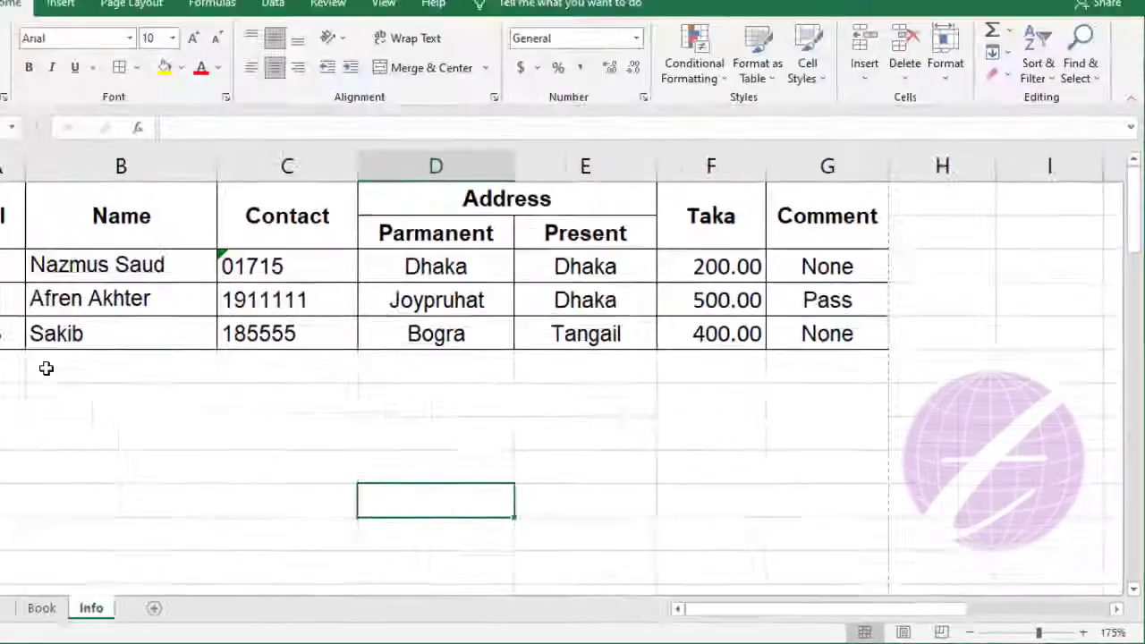